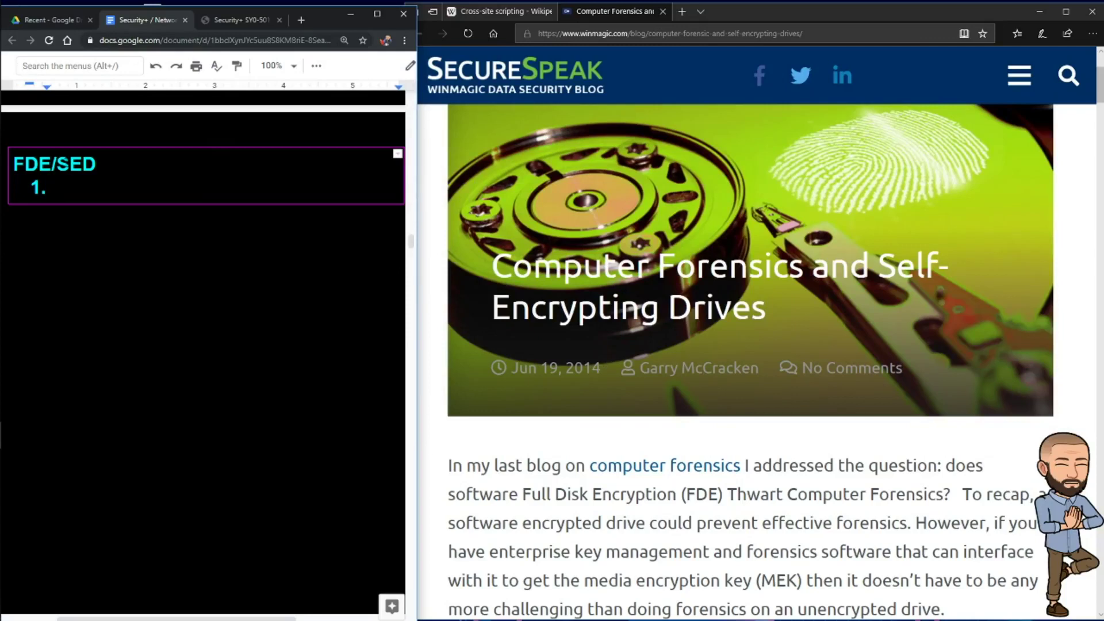
# - Select the FDE/SED heading text, then clear the selection
pyautogui.press('Up')
pyautogui.press('Home')
pyautogui.hotkey('shift', 'Right')
pyautogui.hotkey('shift', 'Right')
pyautogui.hotkey('shift', 'Right')
pyautogui.hotkey('shift', 'Right')
pyautogui.hotkey('shift', 'Right')
pyautogui.hotkey('shift', 'Right')
pyautogui.hotkey('shift', 'Right')
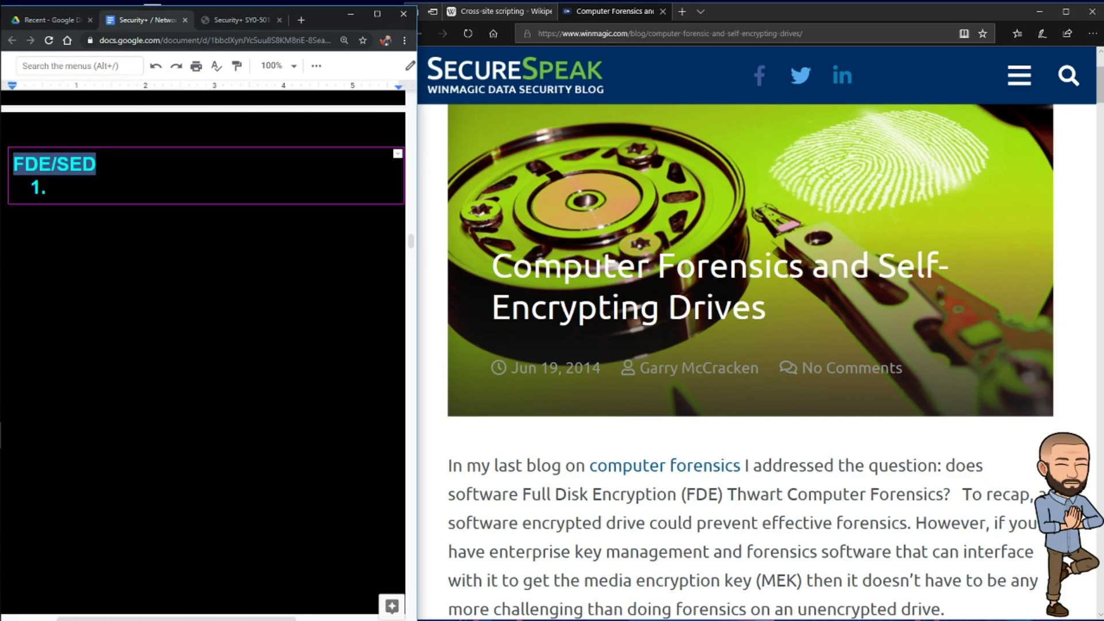
pyautogui.click(70, 165)
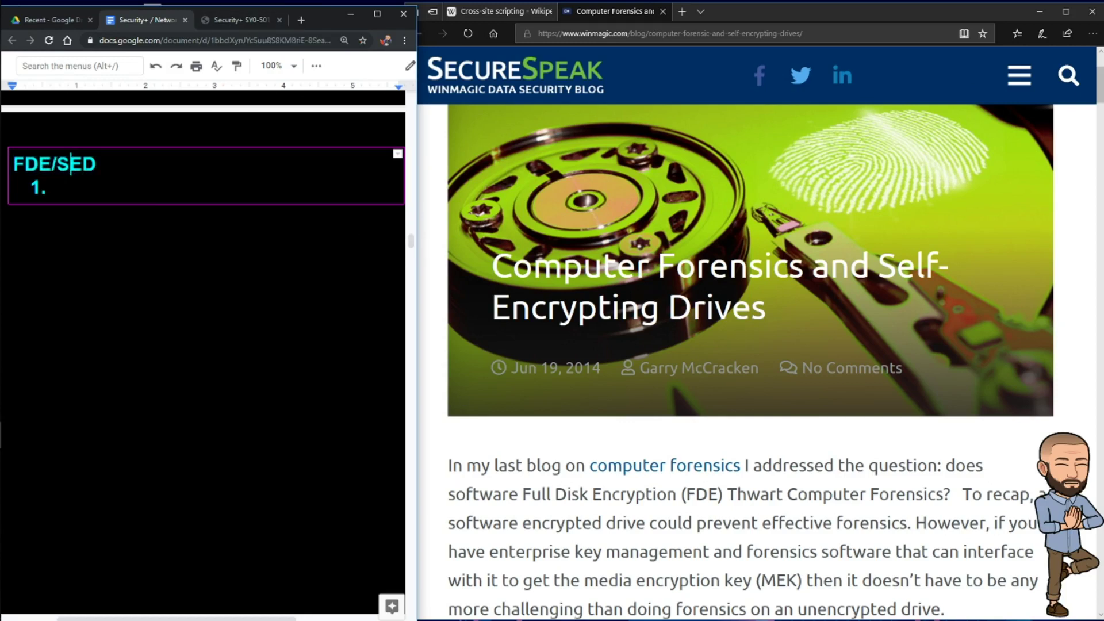
# - Highlight the FDE/SED entry in the exam objectives PDF, then return to the notes
pyautogui.click(237, 23)
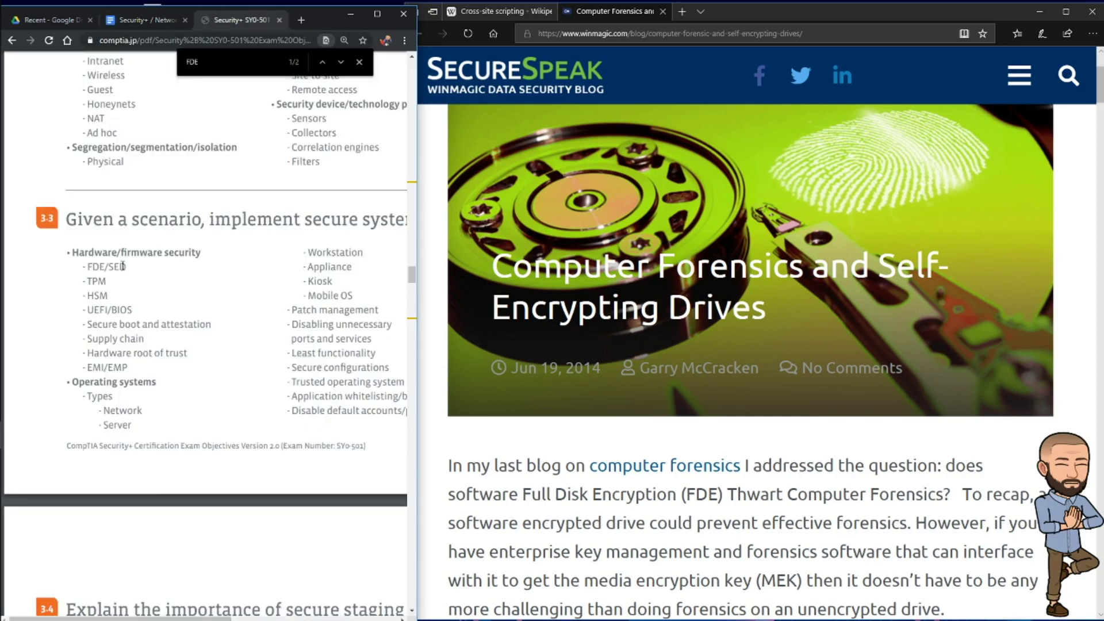
pyautogui.moveTo(87, 268); pyautogui.dragTo(119, 271)
pyautogui.click(147, 21)
# - Select the FDE and SED abbreviations in the heading, ending back at list item 1
pyautogui.press('Down')
pyautogui.press('Up')
pyautogui.hotkey('shift', 'Right')
pyautogui.hotkey('shift', 'Right')
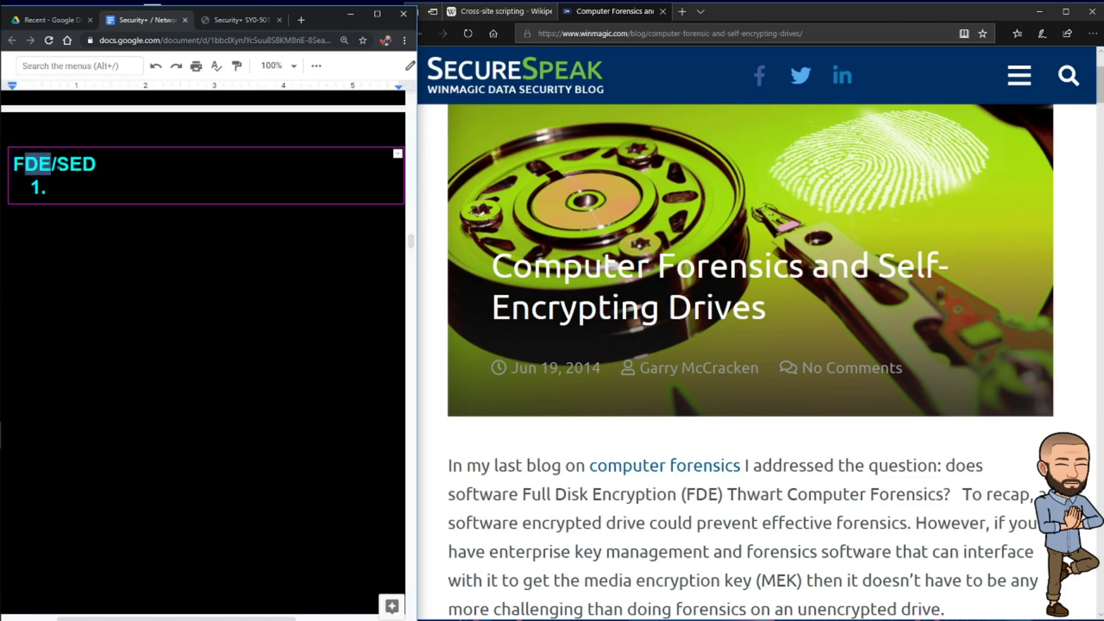
pyautogui.press('Right')
pyautogui.press('Right')
pyautogui.hotkey('shift', 'Right')
pyautogui.hotkey('shift', 'Right')
pyautogui.hotkey('shift', 'Right')
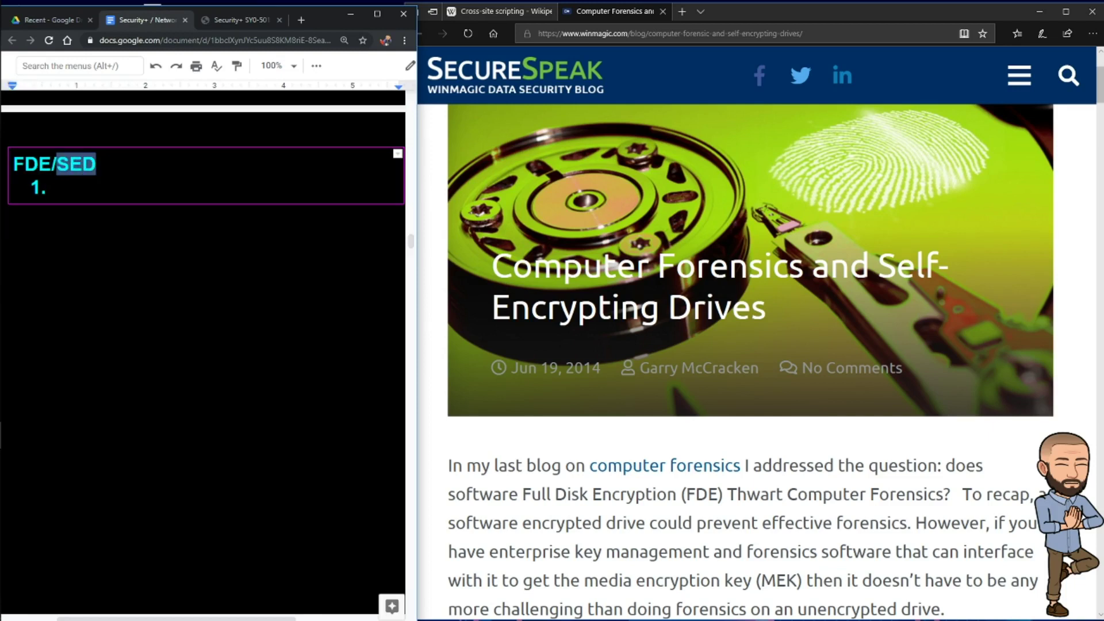
pyautogui.press('Down')
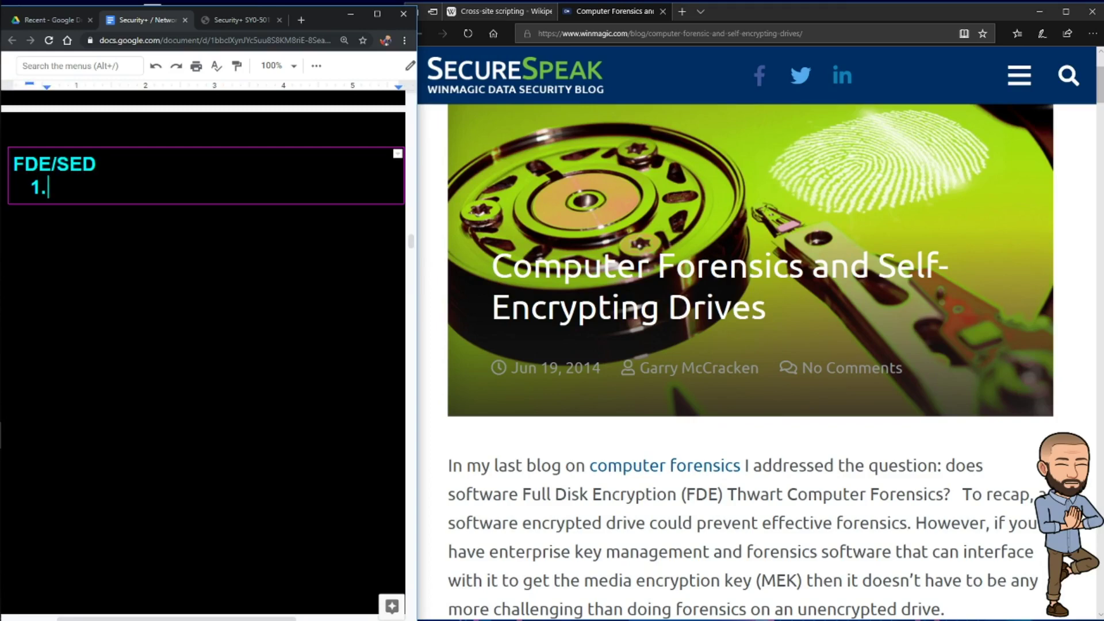
# - Scroll the blog to its FDE/SED paragraphs, highlighting the opening sentence and 'software'
pyautogui.click(563, 396)
pyautogui.scroll(-1, 570, 341)
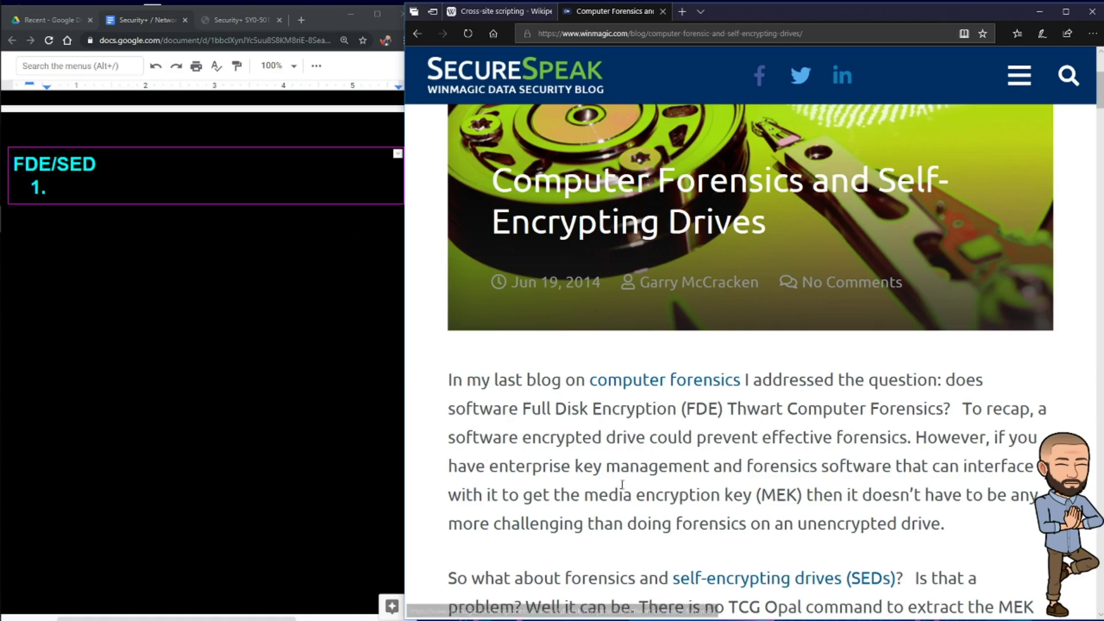
pyautogui.scroll(-5, 520, 425)
pyautogui.moveTo(447, 125); pyautogui.dragTo(951, 154)
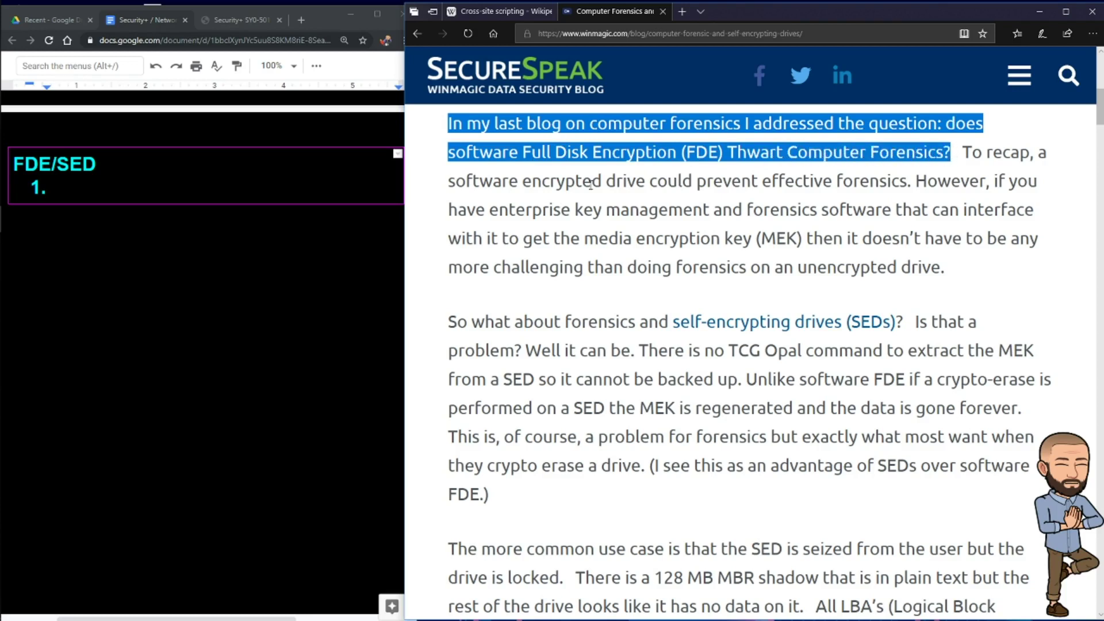
pyautogui.doubleClick(472, 160)
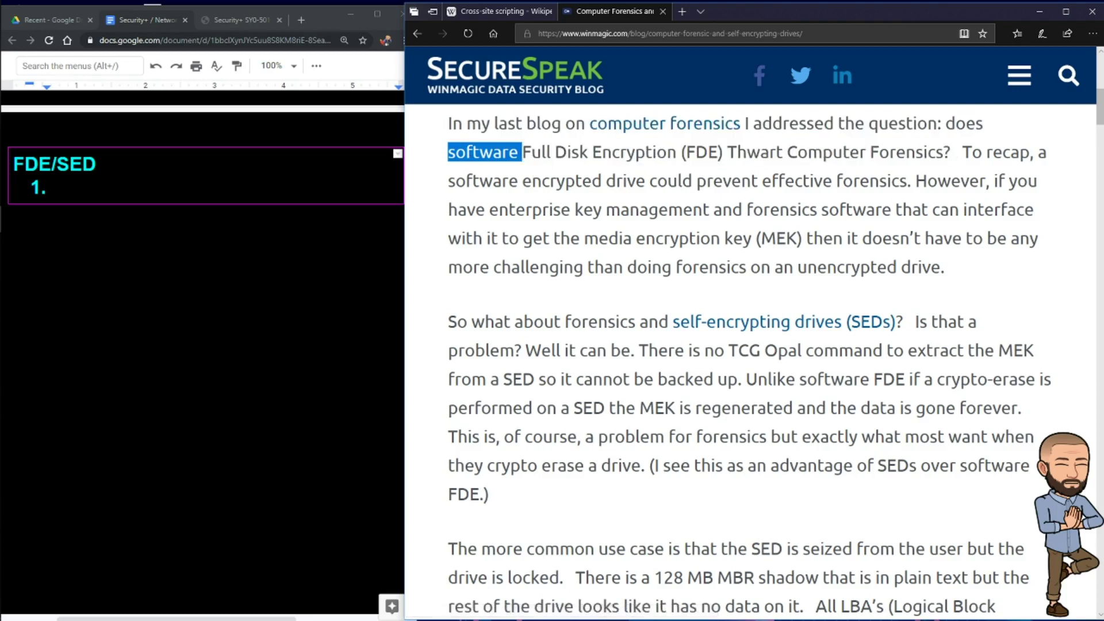
pyautogui.click(55, 187)
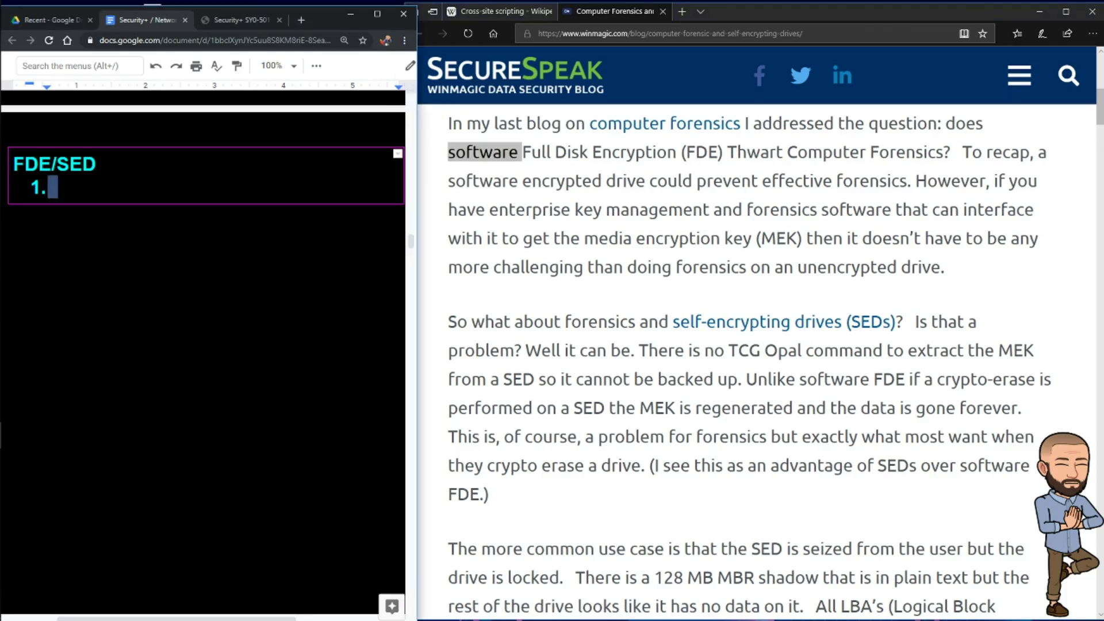
# - Type question 1, 'What's the difference between FDE and SED?', and start numbered item 2
pyautogui.write("What's the difference between FDE and SED?")
pyautogui.press('Return')
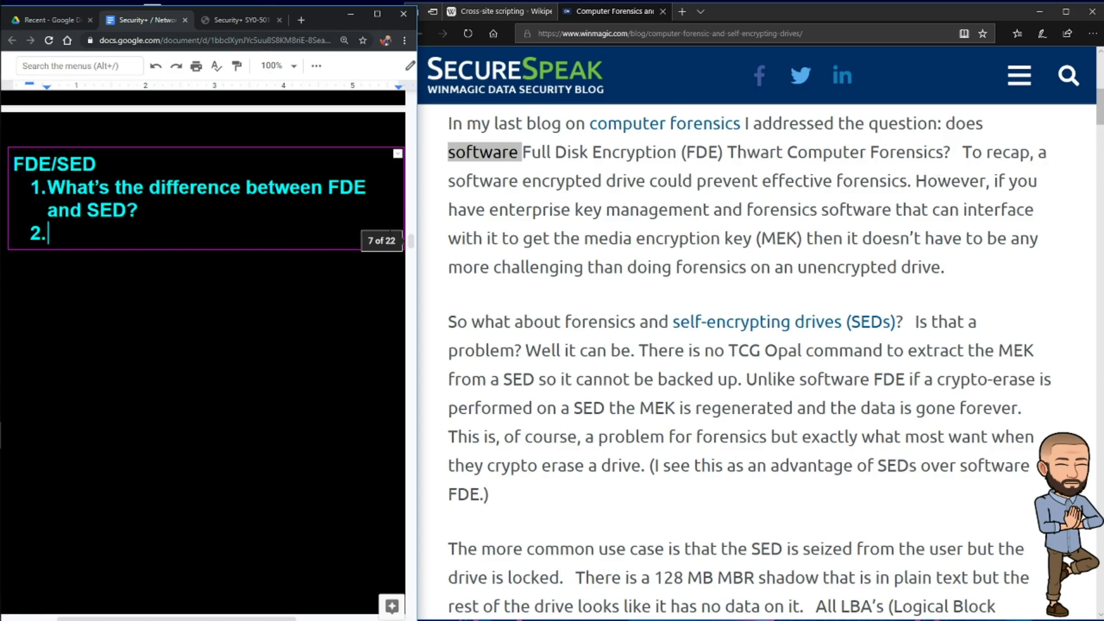
pyautogui.click(957, 156)
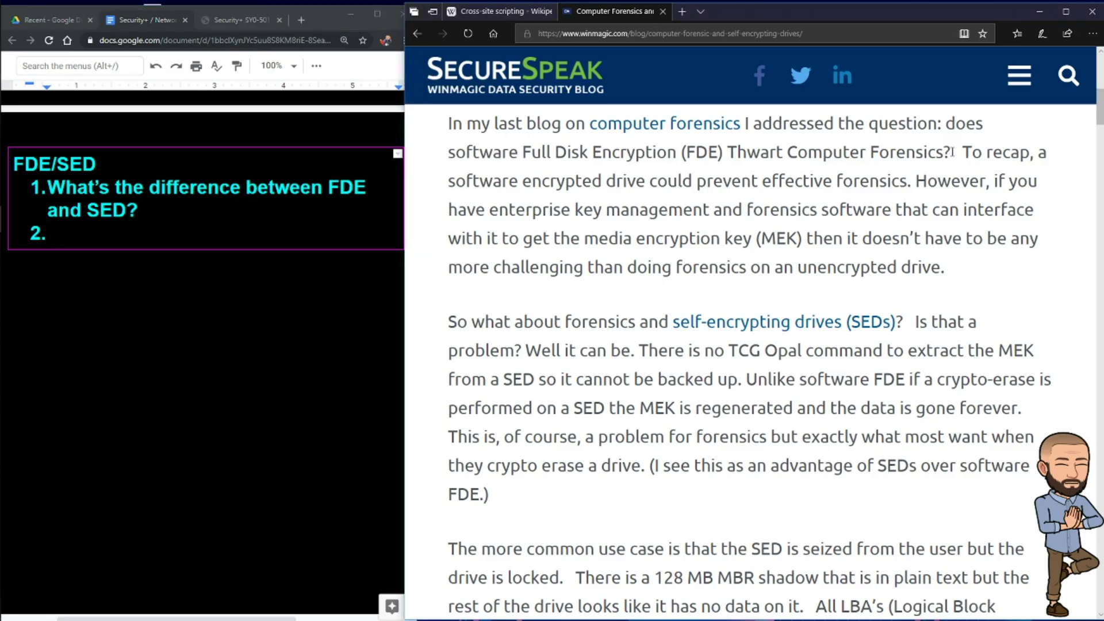
pyautogui.scroll(-2, 952, 152)
pyautogui.scroll(3, 940, 168)
pyautogui.scroll(-1, 917, 212)
# - Read the blog's 'To recap' passage and the part about forensics software getting the MEK
pyautogui.moveTo(452, 155); pyautogui.dragTo(732, 175)
pyautogui.moveTo(972, 153); pyautogui.dragTo(988, 158)
pyautogui.scroll(5, 965, 171)
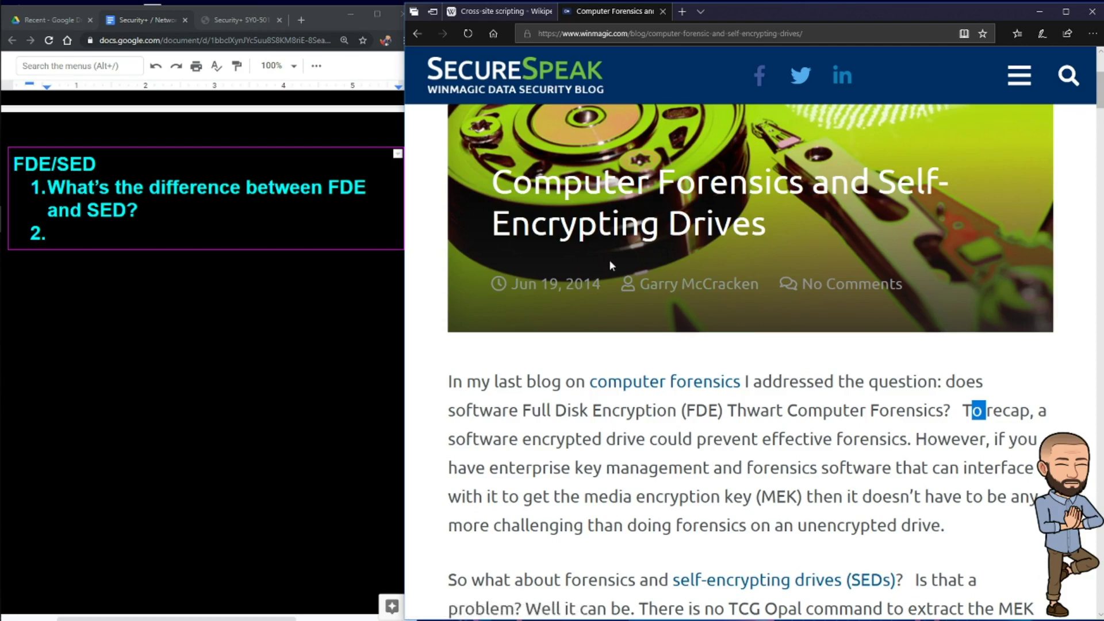
pyautogui.scroll(-4, 611, 265)
pyautogui.click(965, 154)
pyautogui.moveTo(963, 155); pyautogui.dragTo(1014, 289)
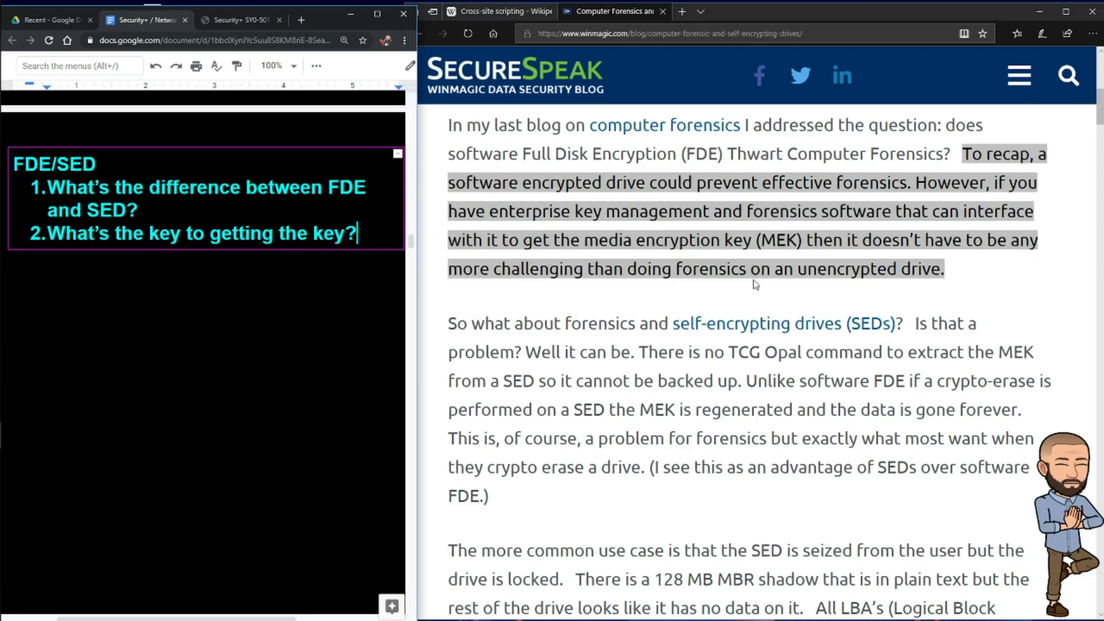
pyautogui.moveTo(747, 211); pyautogui.dragTo(797, 250)
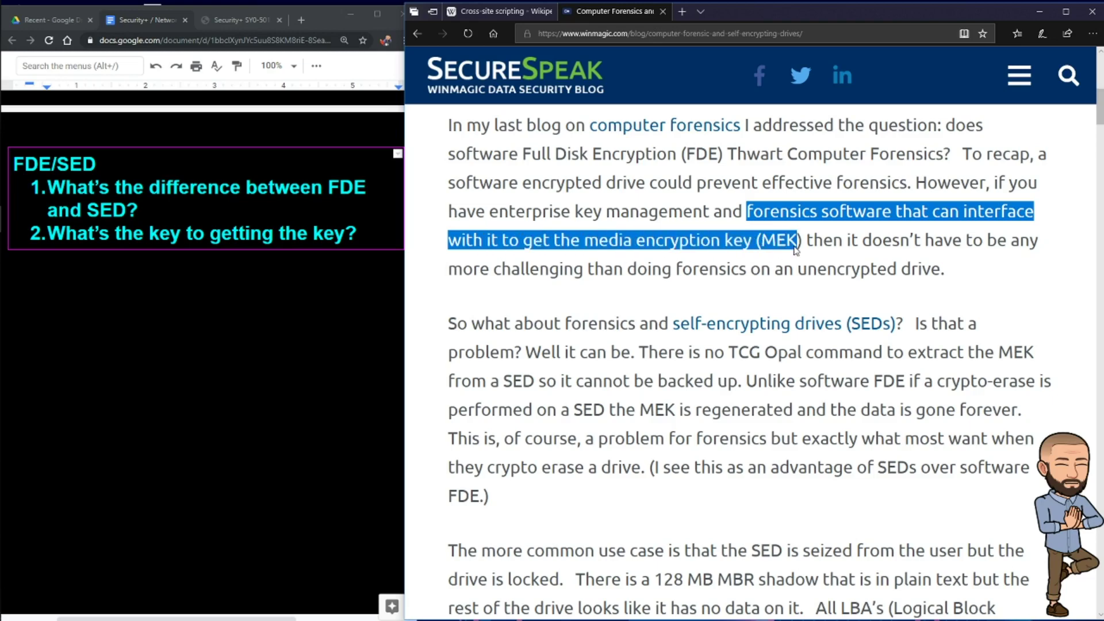
pyautogui.click(580, 240)
# - Highlight 'media encryption key (MEK)' in the blog and select 'key to getting the key?' in question 2
pyautogui.moveTo(583, 239); pyautogui.dragTo(803, 243)
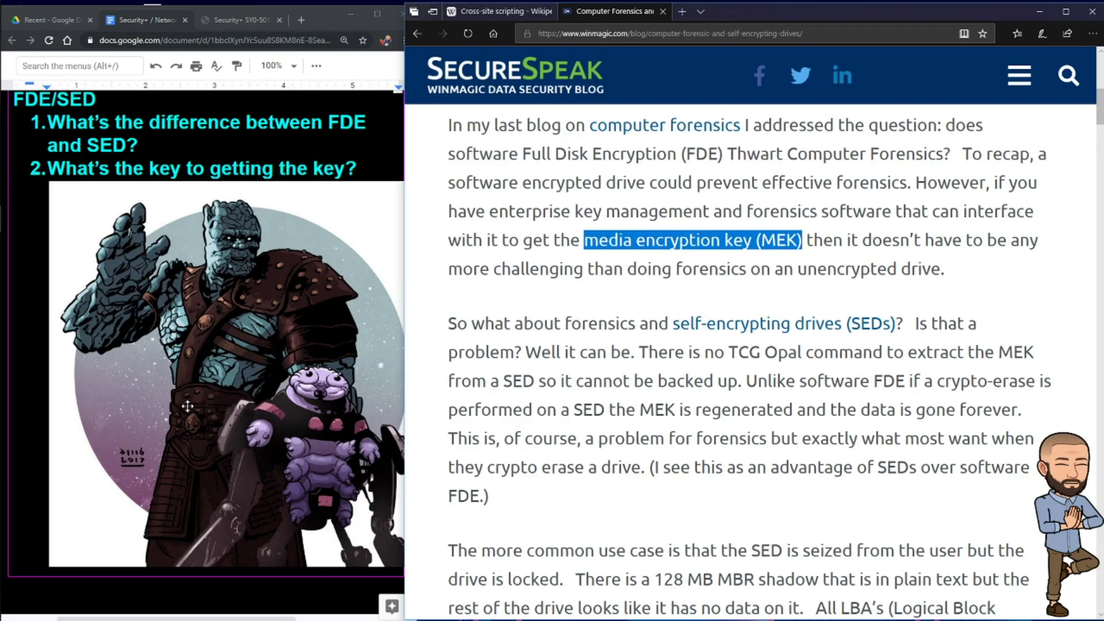
pyautogui.click(35, 238)
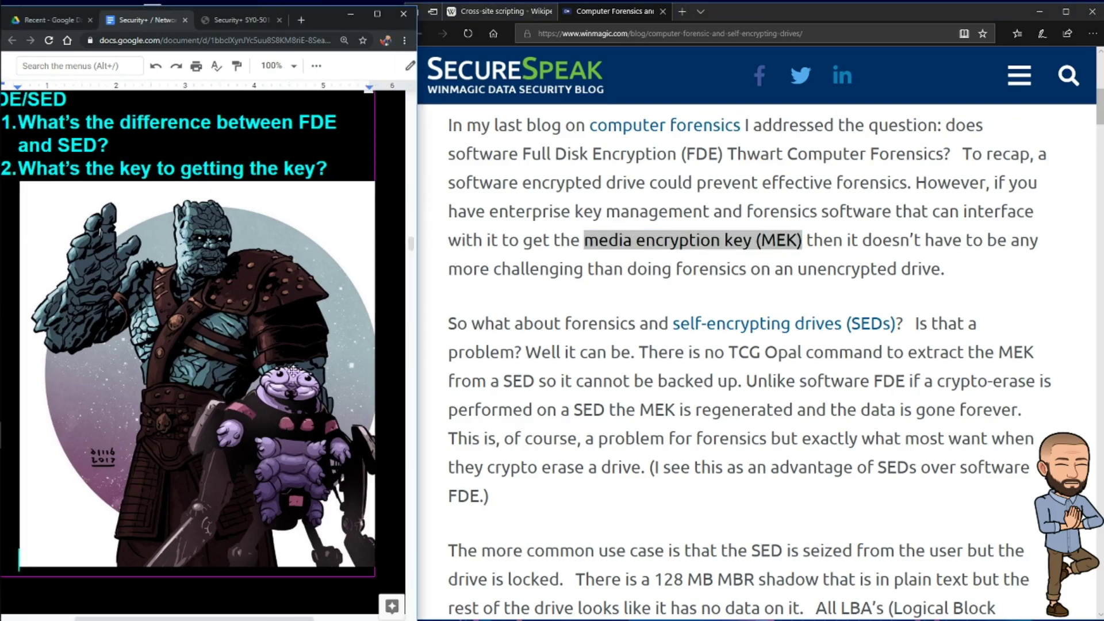
pyautogui.click(771, 242)
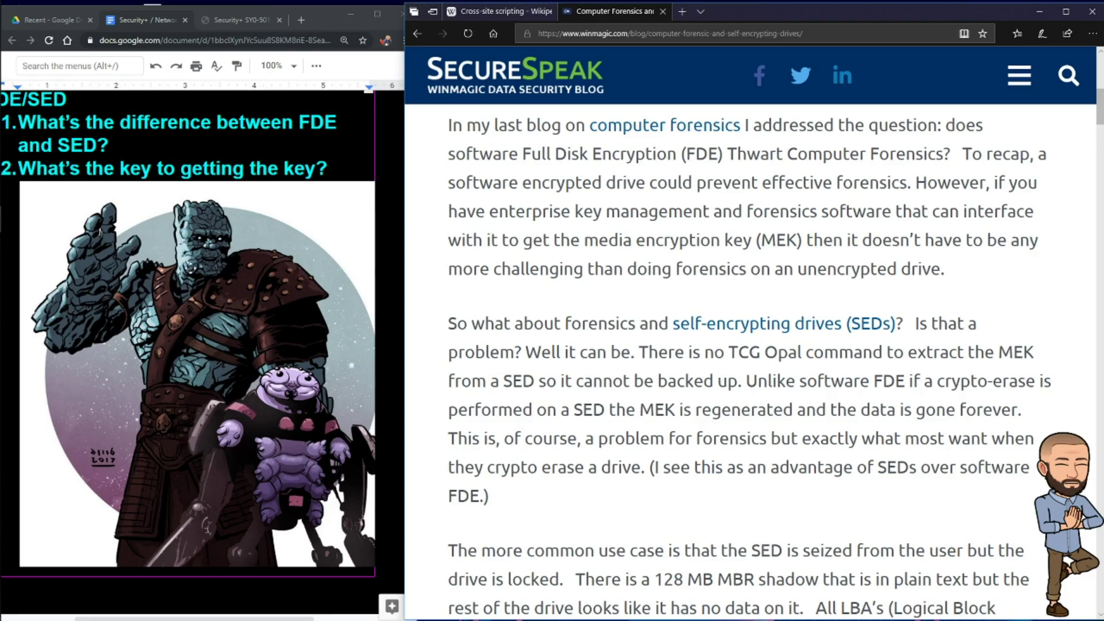
pyautogui.moveTo(137, 168); pyautogui.dragTo(344, 168)
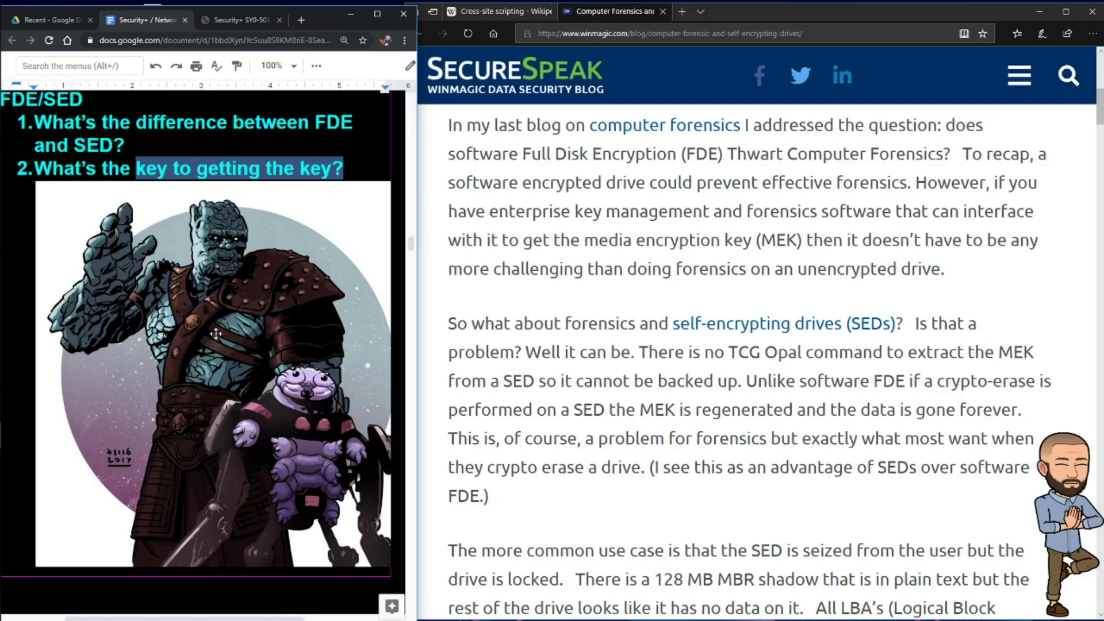
# - Select the illustration below question 2 and highlight the blog's sentence about SED forensics
pyautogui.click(271, 291)
pyautogui.click(827, 266)
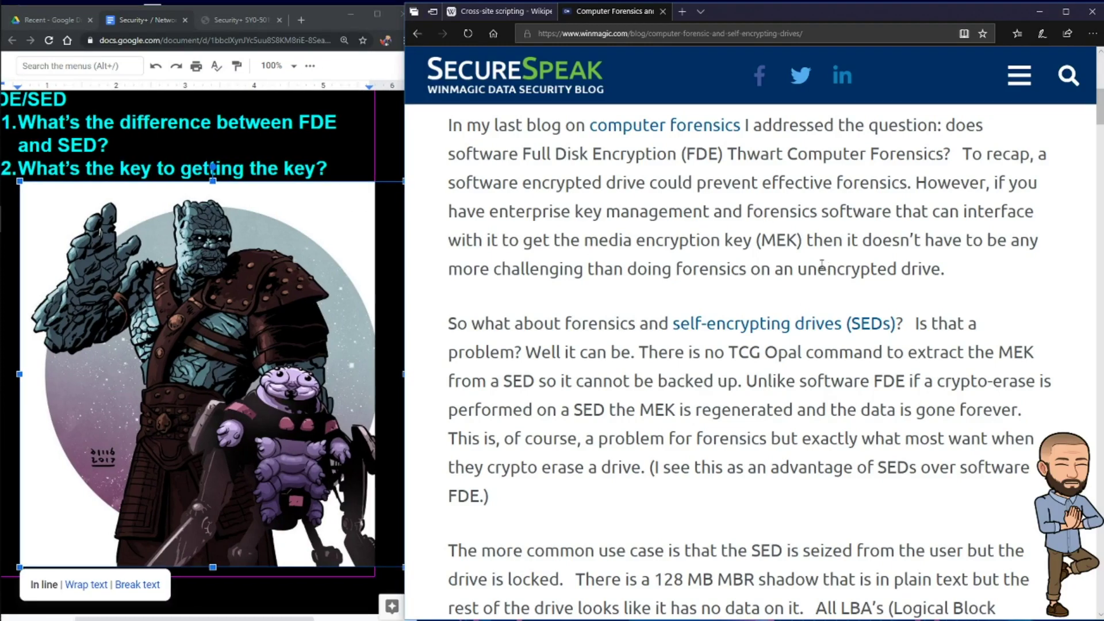
pyautogui.scroll(-6, 811, 263)
pyautogui.scroll(3, 600, 172)
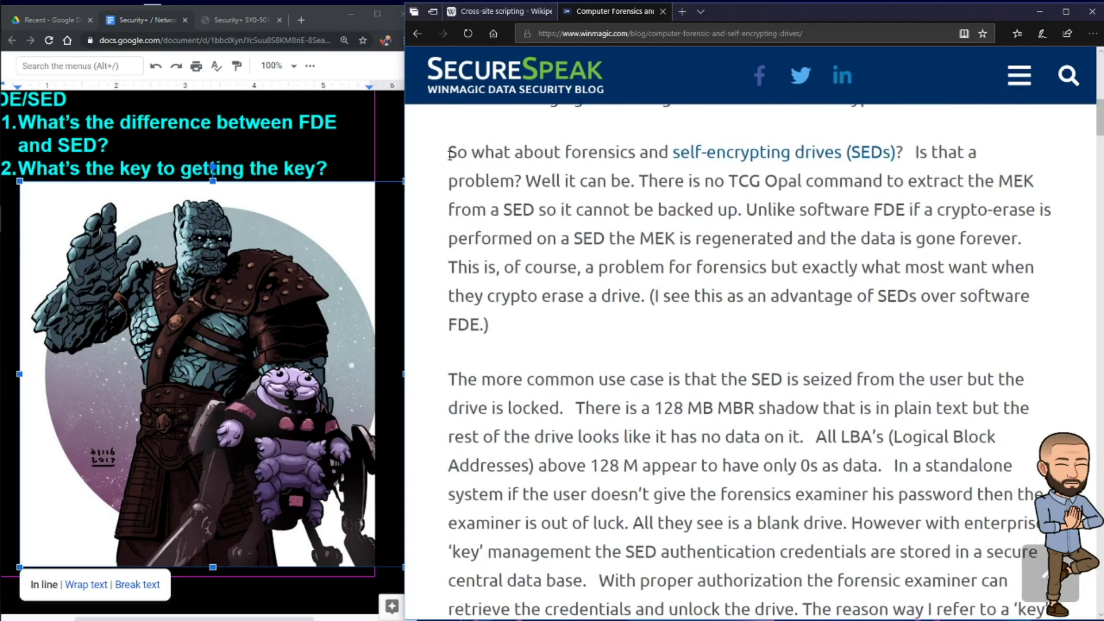
pyautogui.moveTo(454, 153); pyautogui.dragTo(1046, 248)
pyautogui.click(745, 208)
# - Read the blog's crypto-erase, locked-SED and MBR shadow passages, then select question 3's wording
pyautogui.moveTo(481, 268); pyautogui.dragTo(505, 322)
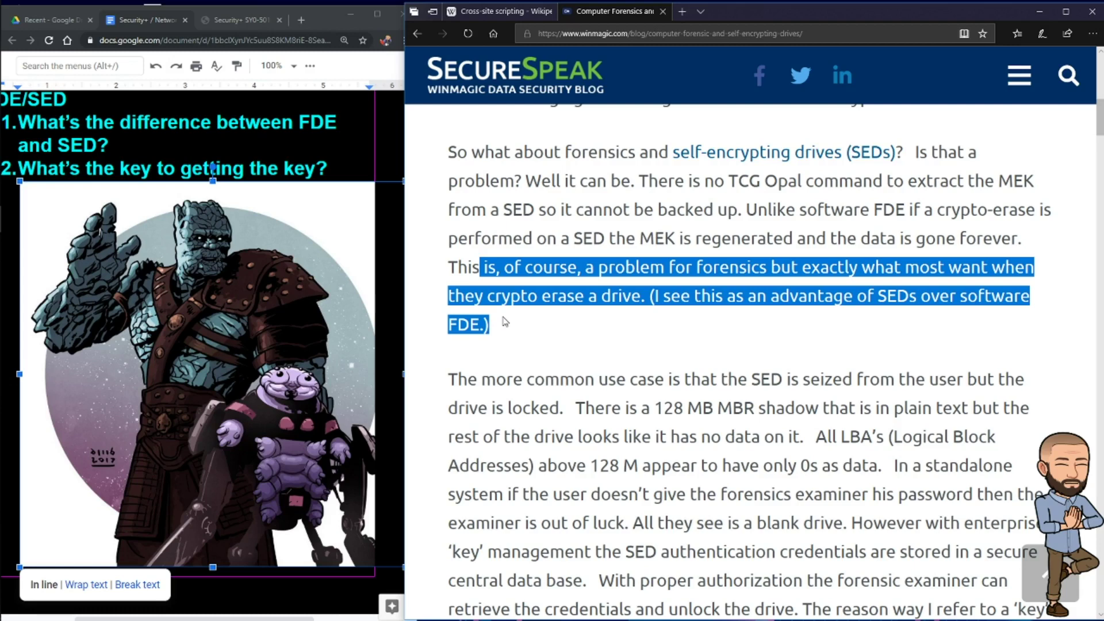
pyautogui.scroll(-4, 505, 322)
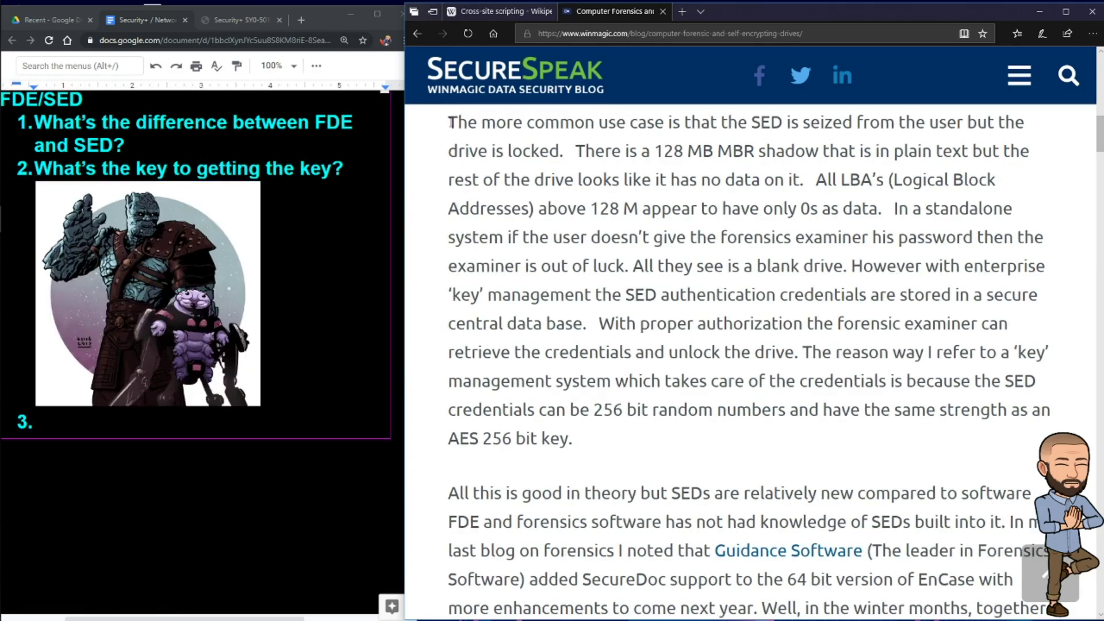
pyautogui.moveTo(451, 123); pyautogui.dragTo(620, 173)
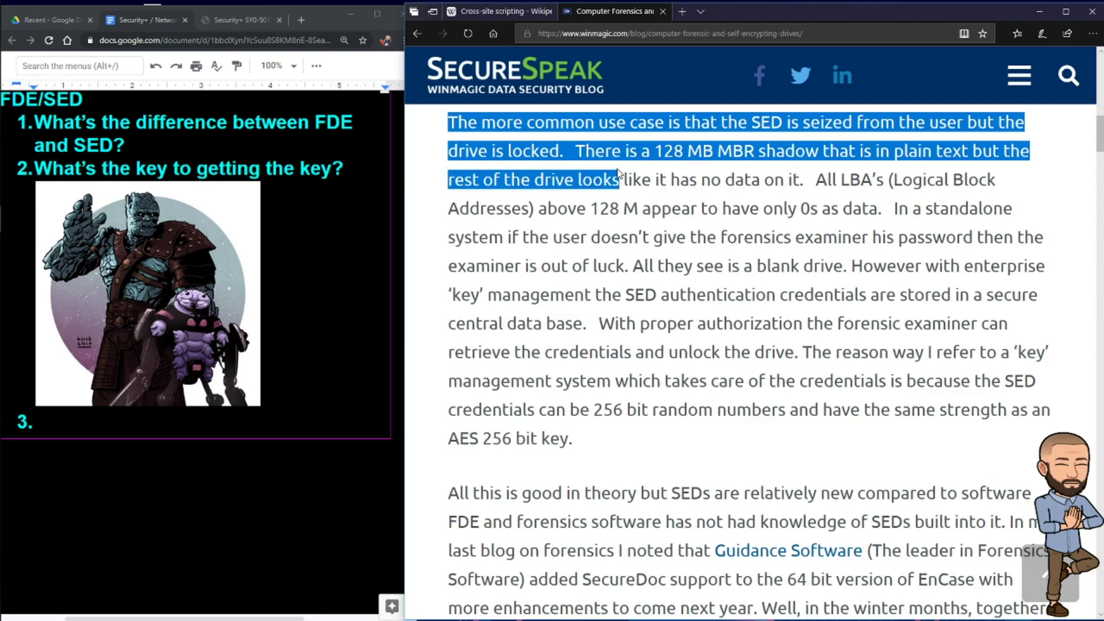
pyautogui.moveTo(620, 169); pyautogui.dragTo(826, 203)
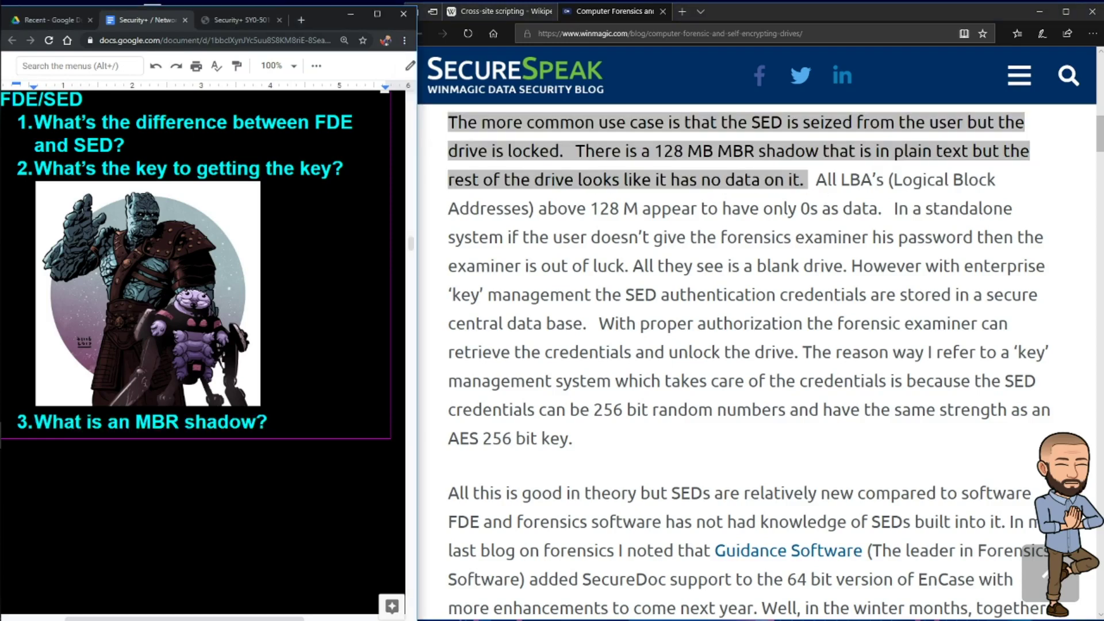
pyautogui.moveTo(53, 422); pyautogui.dragTo(278, 424)
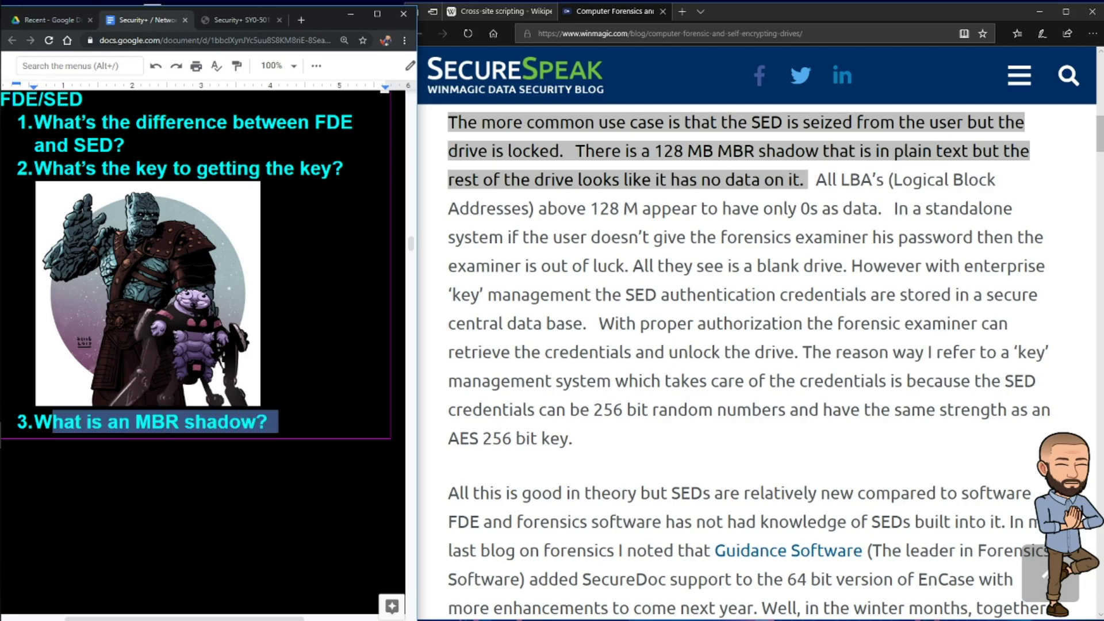
pyautogui.click(731, 156)
# - Highlight the term MBR and the sentence about LBAs showing only zeros in the blog
pyautogui.moveTo(719, 150); pyautogui.dragTo(761, 159)
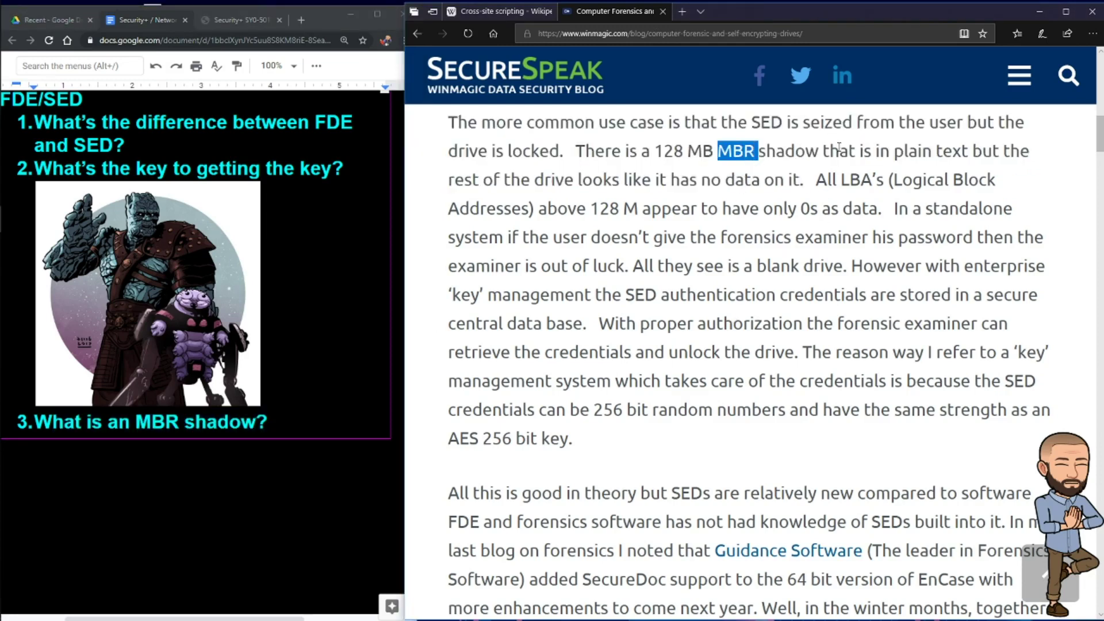
pyautogui.moveTo(817, 181); pyautogui.dragTo(583, 335)
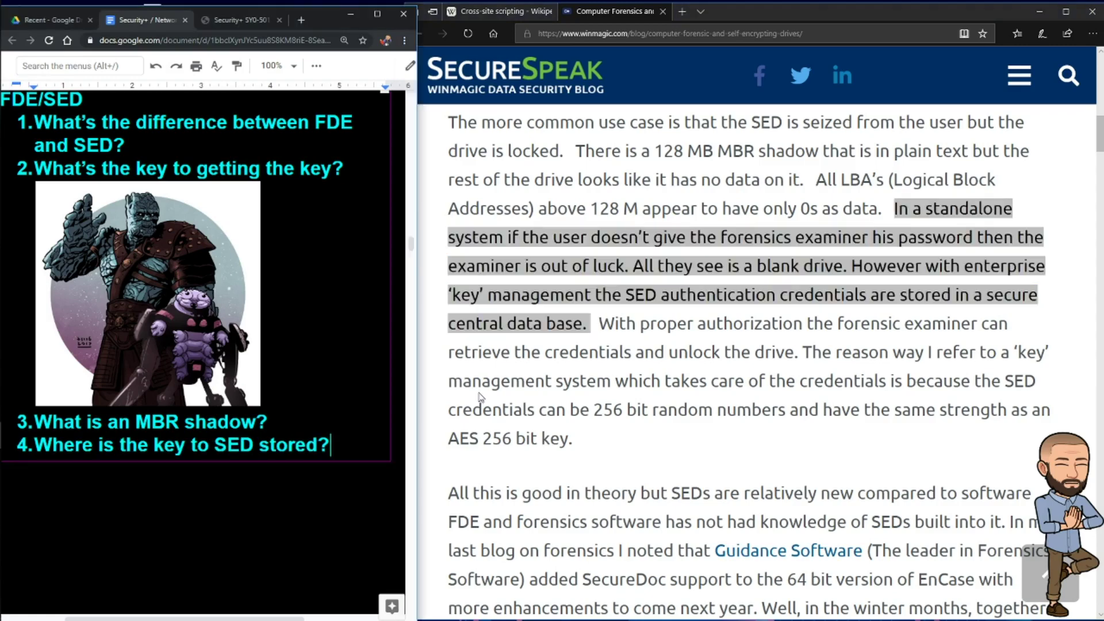
pyautogui.scroll(-5, 645, 291)
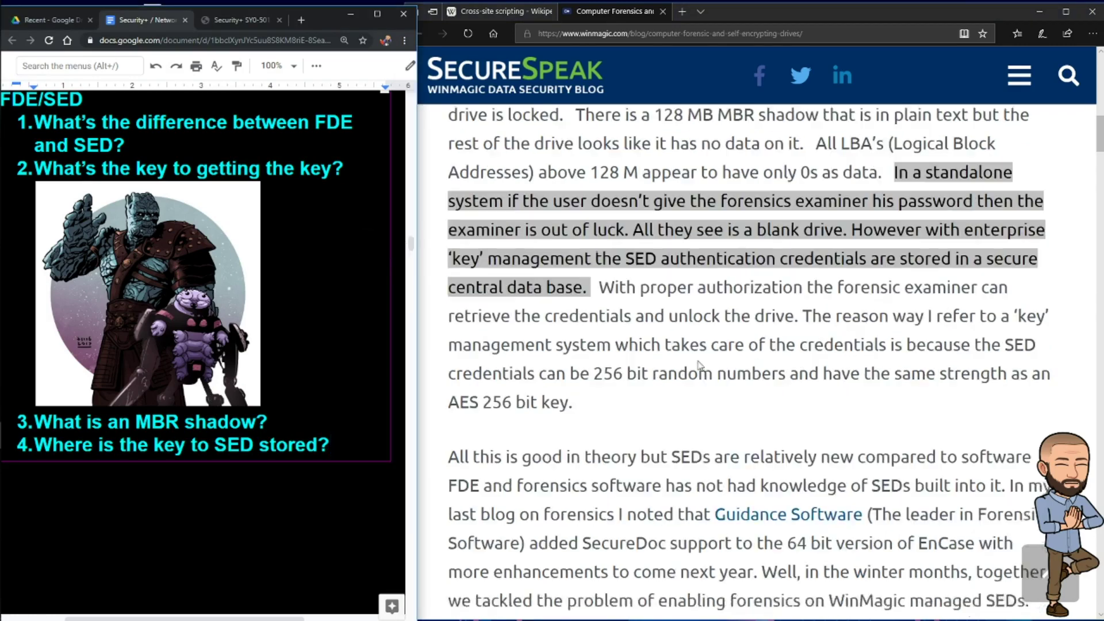
# - Highlight the blog's words about the central database and scroll to the key management section
pyautogui.scroll(3, 644, 292)
pyautogui.click(799, 131)
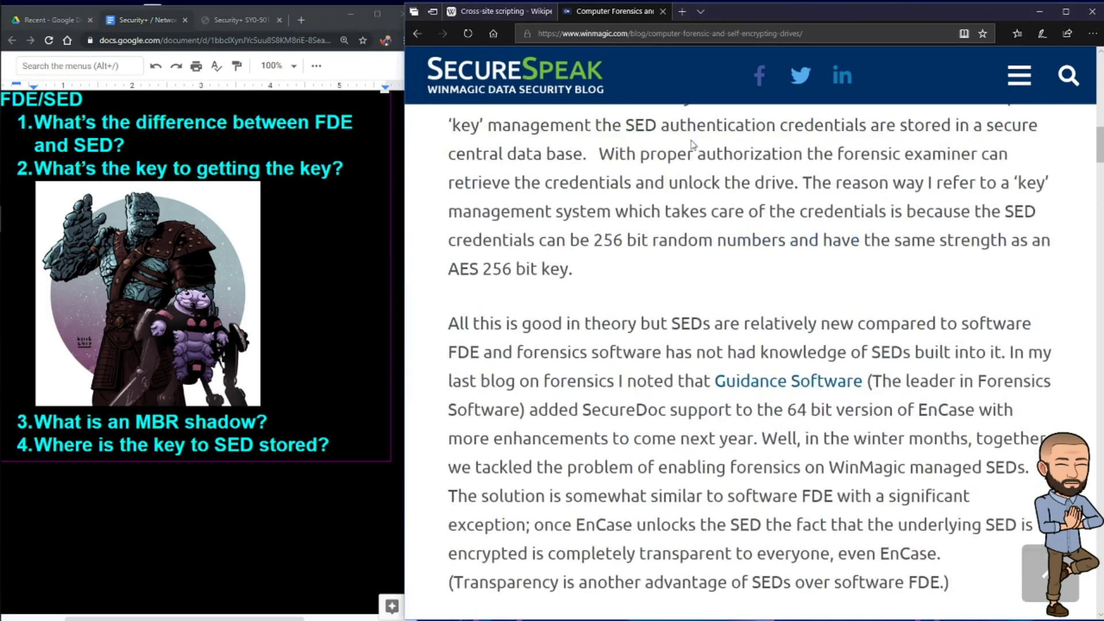
pyautogui.moveTo(455, 154); pyautogui.dragTo(596, 168)
pyautogui.click(687, 278)
pyautogui.scroll(4, 641, 259)
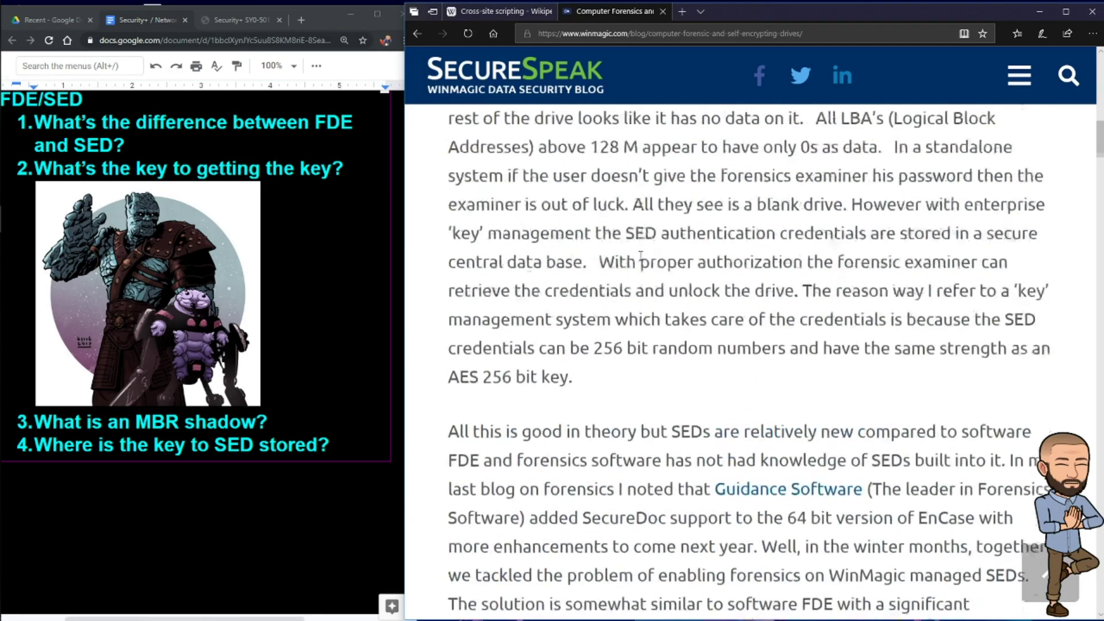
pyautogui.scroll(-1, 603, 311)
pyautogui.scroll(-4, 603, 312)
pyautogui.scroll(3, 575, 340)
pyautogui.scroll(-3, 587, 168)
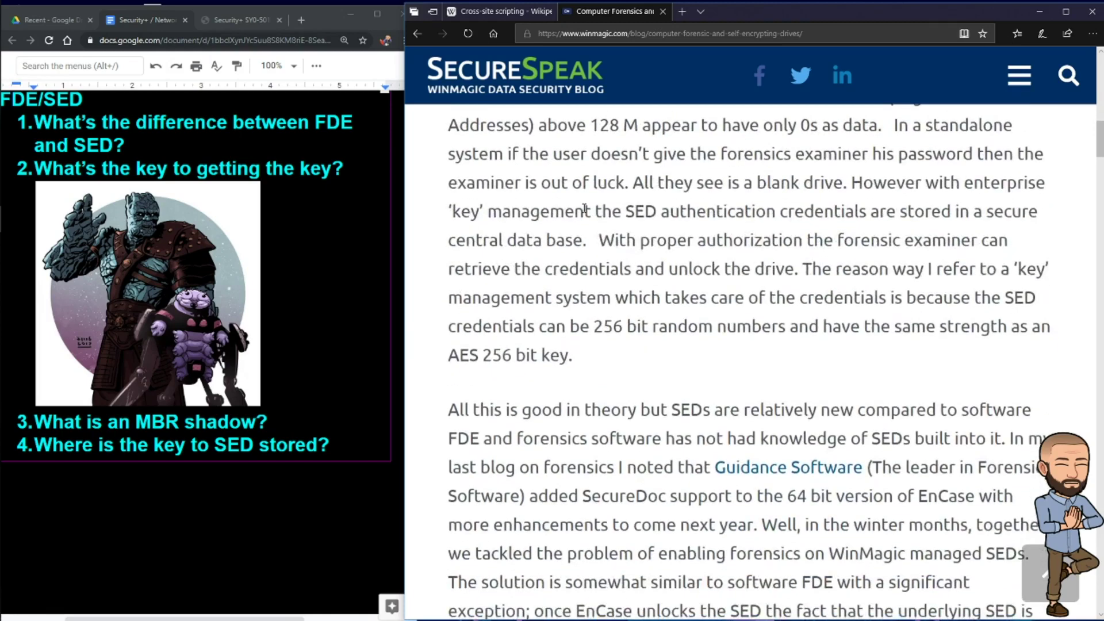
pyautogui.scroll(-3, 682, 280)
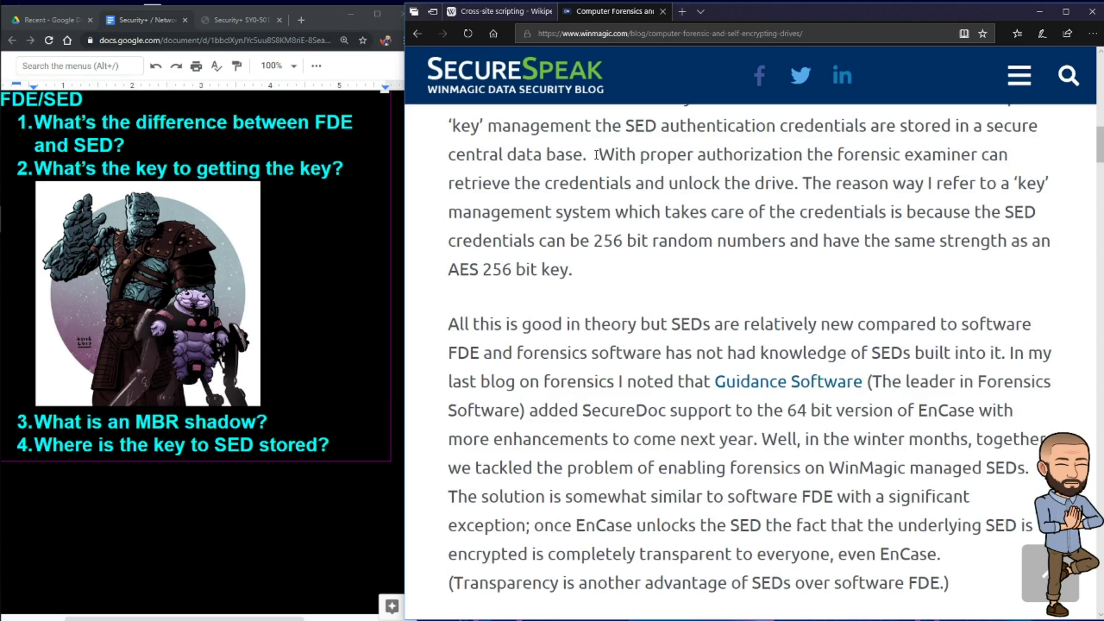
# - Highlight the key management, credential retrieval, SEDs-being-new and Guidance Software passages
pyautogui.moveTo(596, 154); pyautogui.dragTo(804, 182)
pyautogui.moveTo(594, 154); pyautogui.dragTo(572, 272)
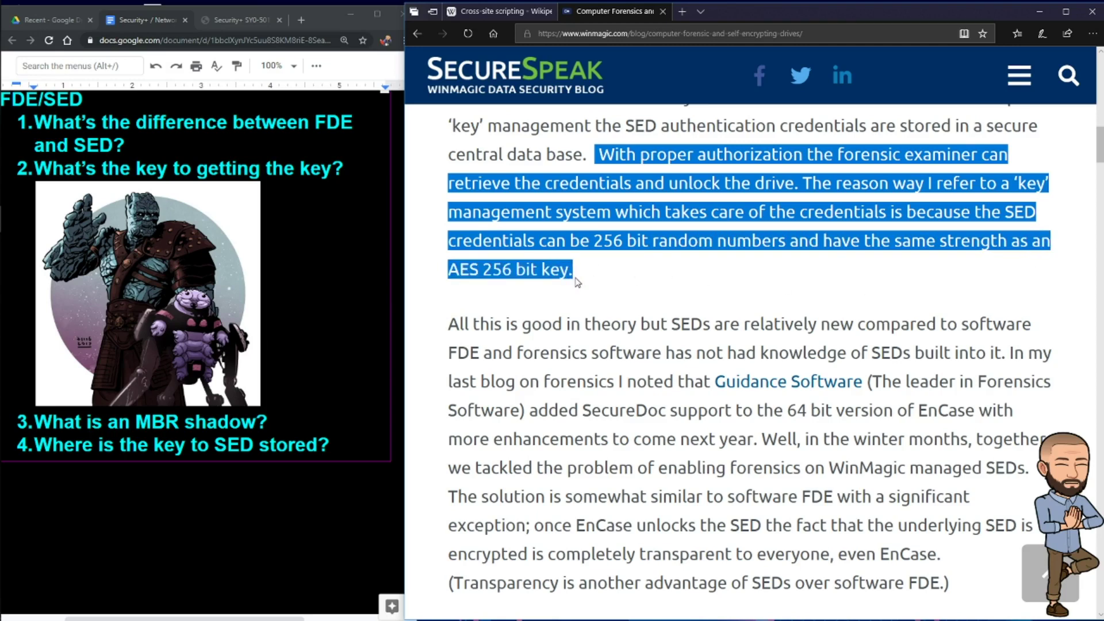
pyautogui.click(579, 286)
pyautogui.scroll(-3, 500, 259)
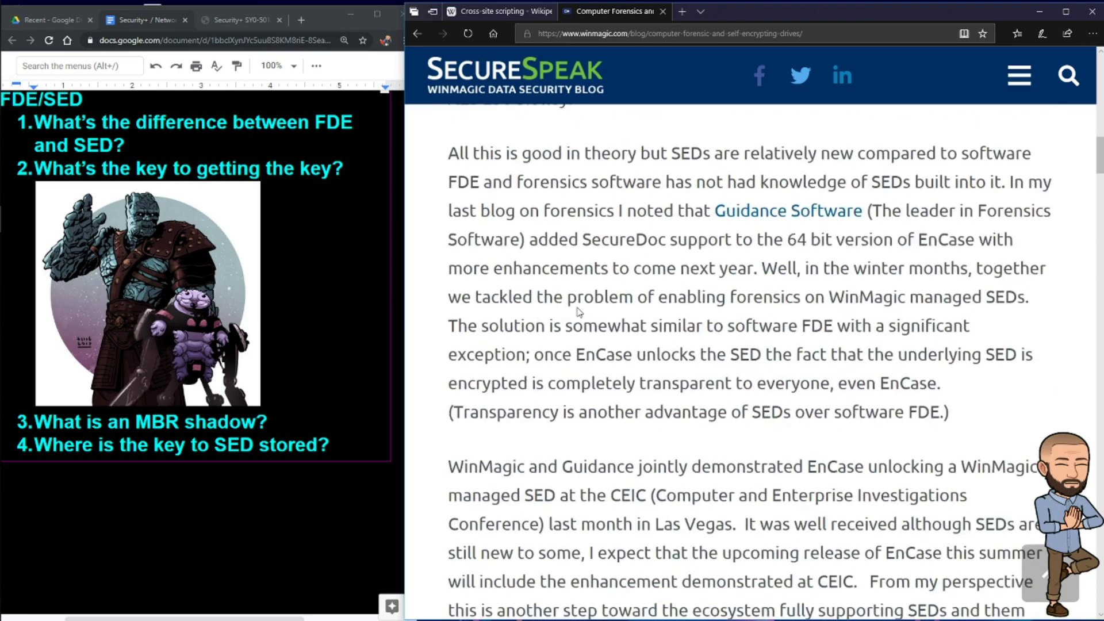
pyautogui.moveTo(450, 152); pyautogui.dragTo(1007, 175)
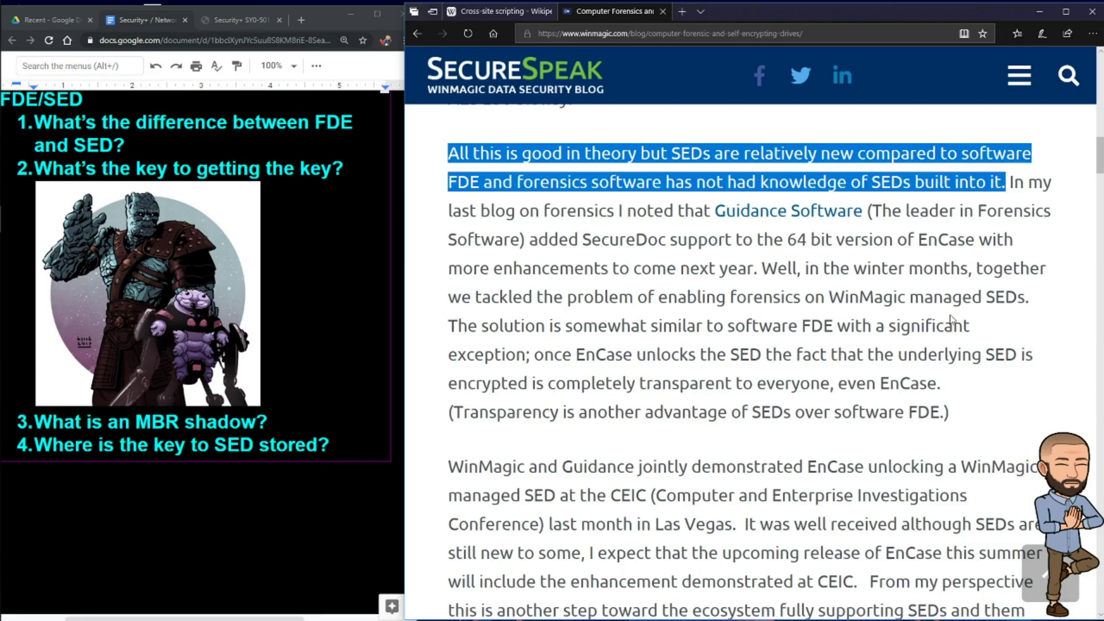
pyautogui.click(1011, 180)
pyautogui.moveTo(976, 202); pyautogui.dragTo(510, 245)
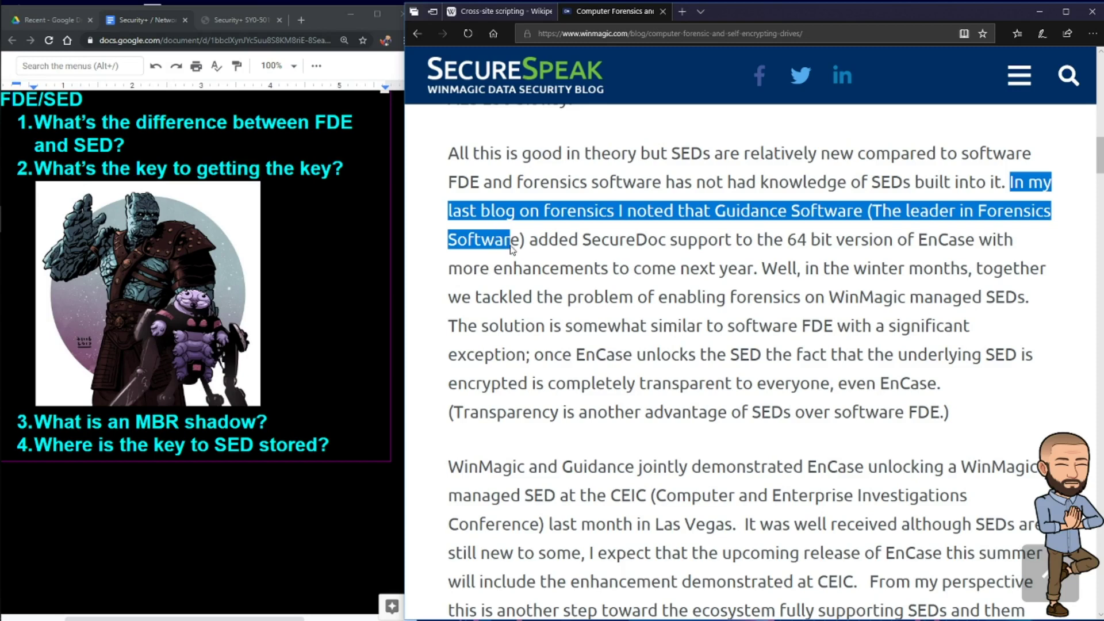
# - Add question 5, 'Who is the leader in forensic software?', to the notes
pyautogui.hotkey('alt', 'Tab')
pyautogui.press('Return')
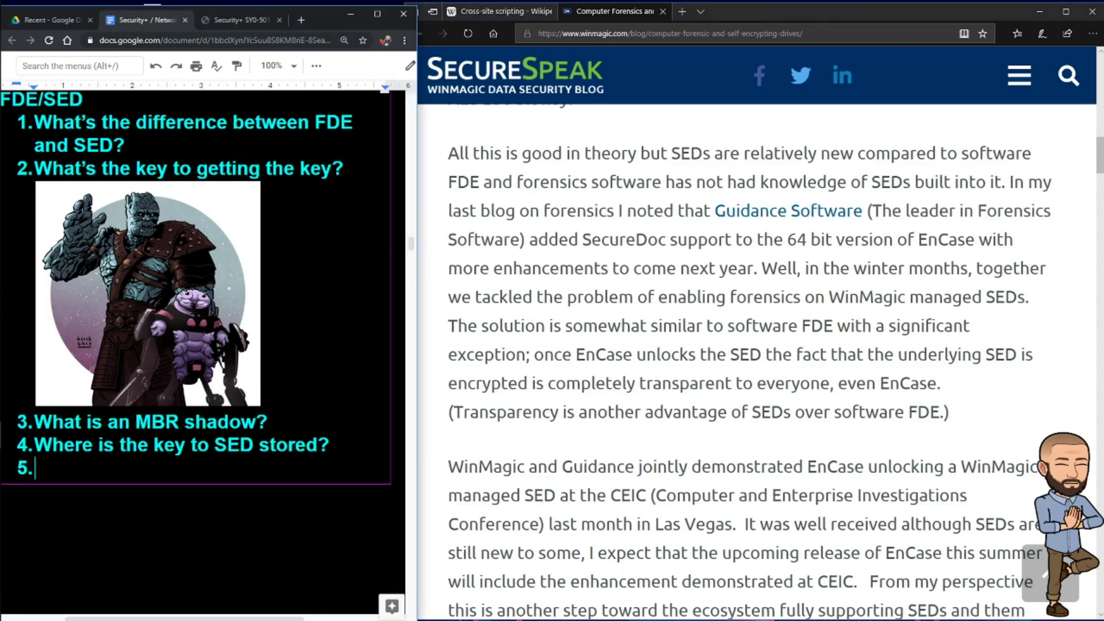
pyautogui.write('Who is the leader in forensic software?')
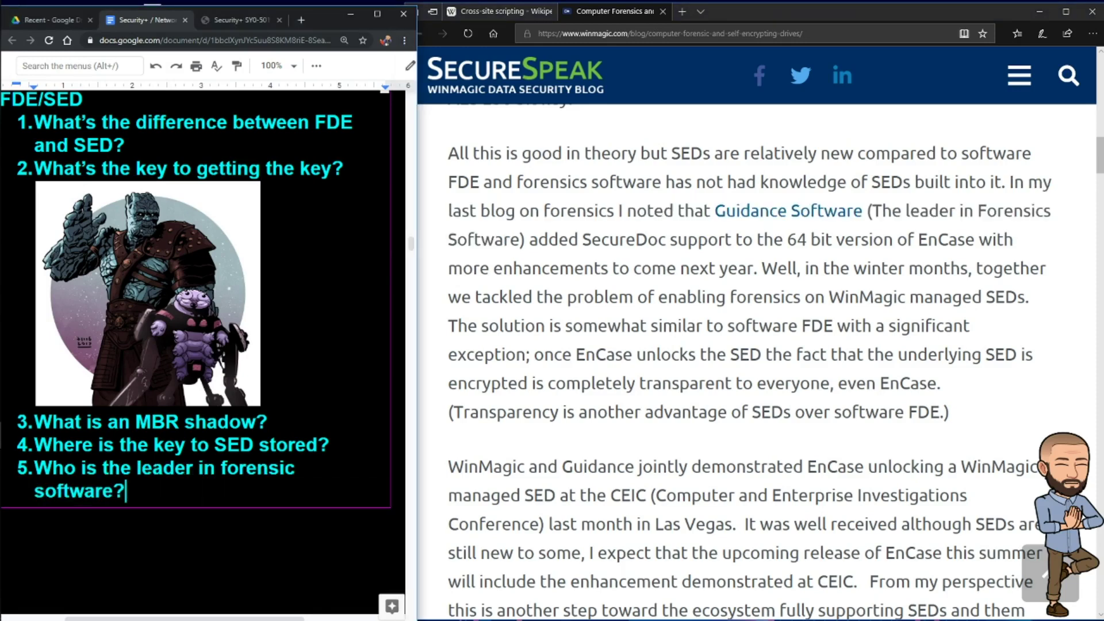